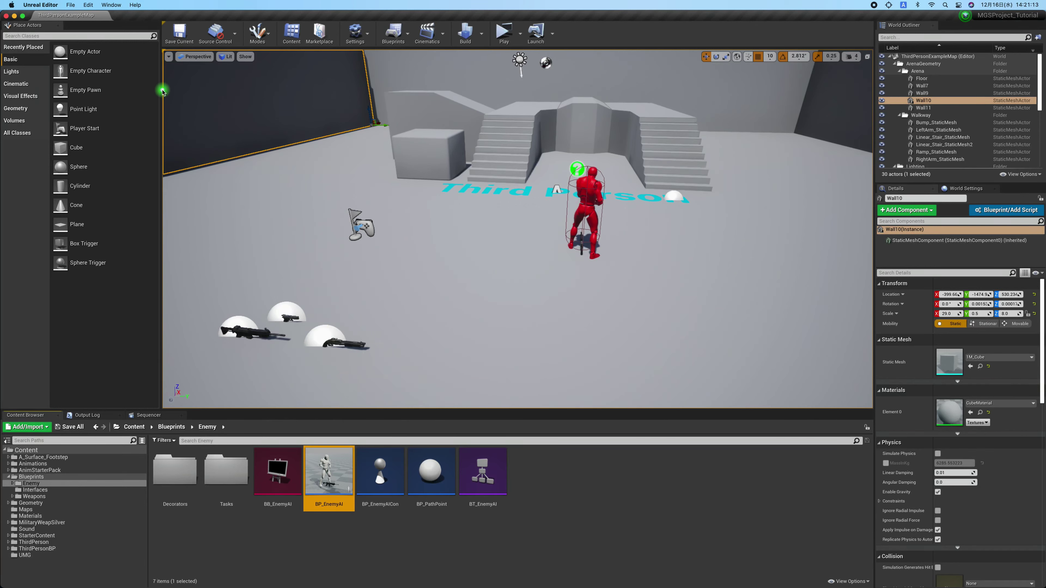
- Open Project Settings from the Edit menu
{"action": "left_click", "coordinate": [86, 6]}
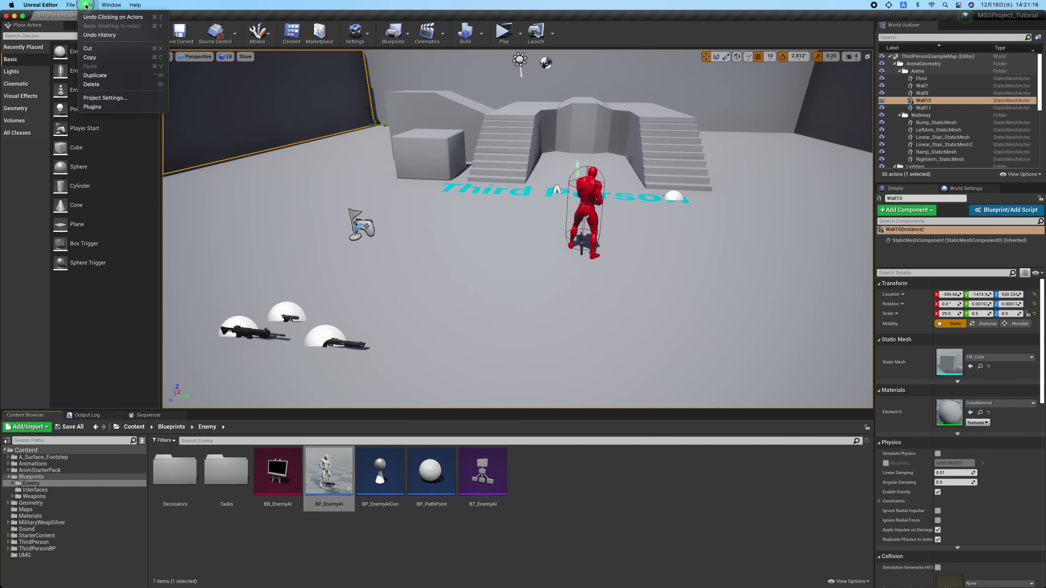
{"action": "left_click", "coordinate": [119, 98]}
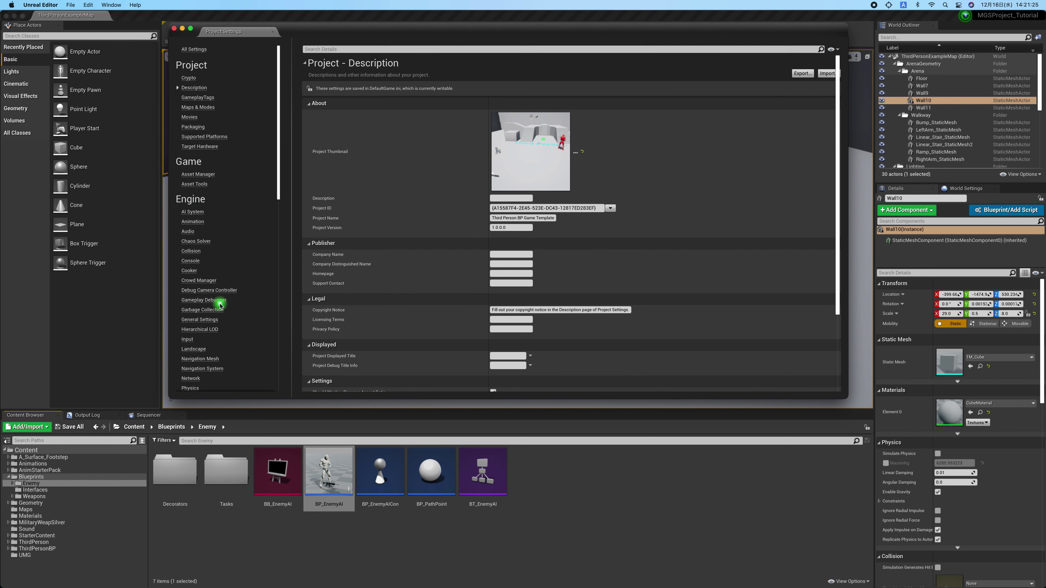
- Show the Gameplay Debugger settings, keeping Q as the activation key
{"action": "left_click", "coordinate": [221, 304]}
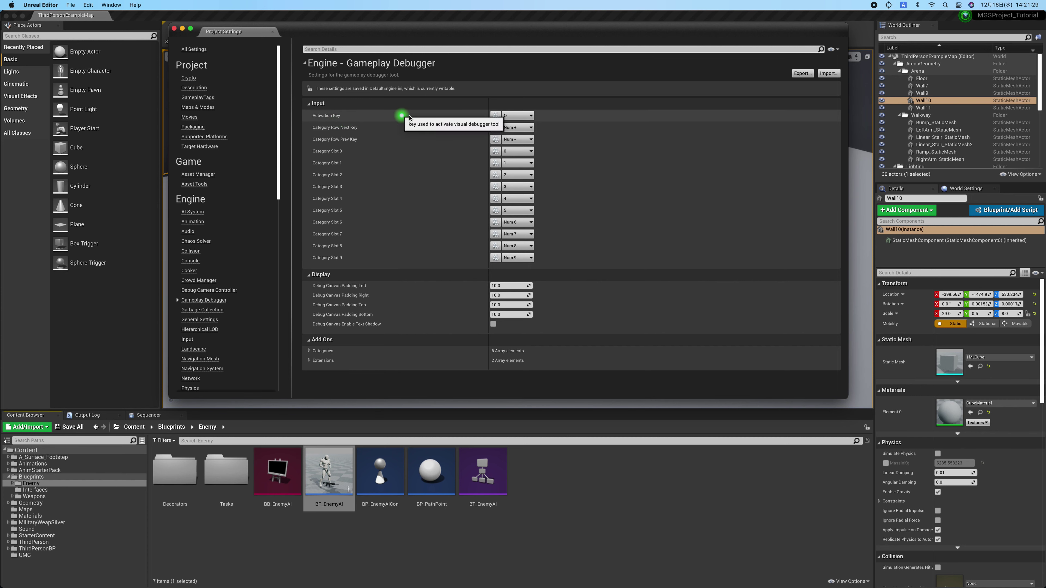
{"action": "left_click", "coordinate": [529, 119]}
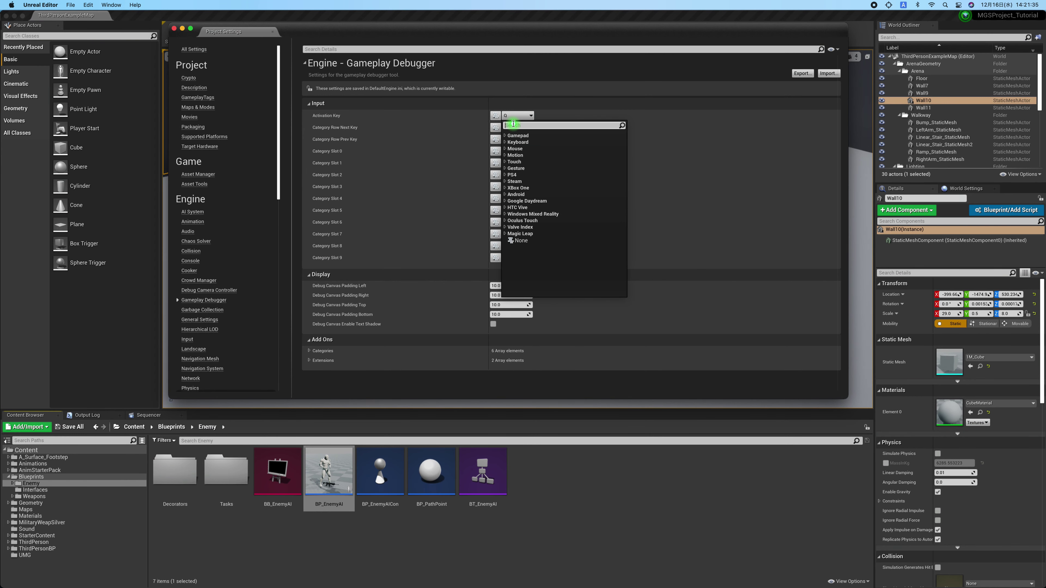
{"action": "left_click", "coordinate": [541, 113]}
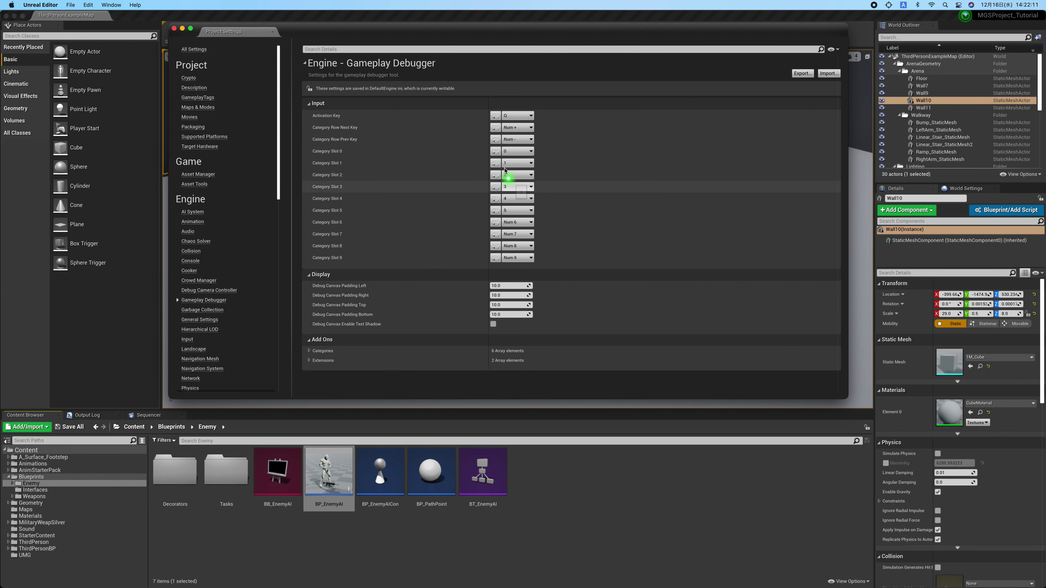
- Bind Gameplay Debugger Category Slot 0 to the 0 key
{"action": "left_click", "coordinate": [511, 151]}
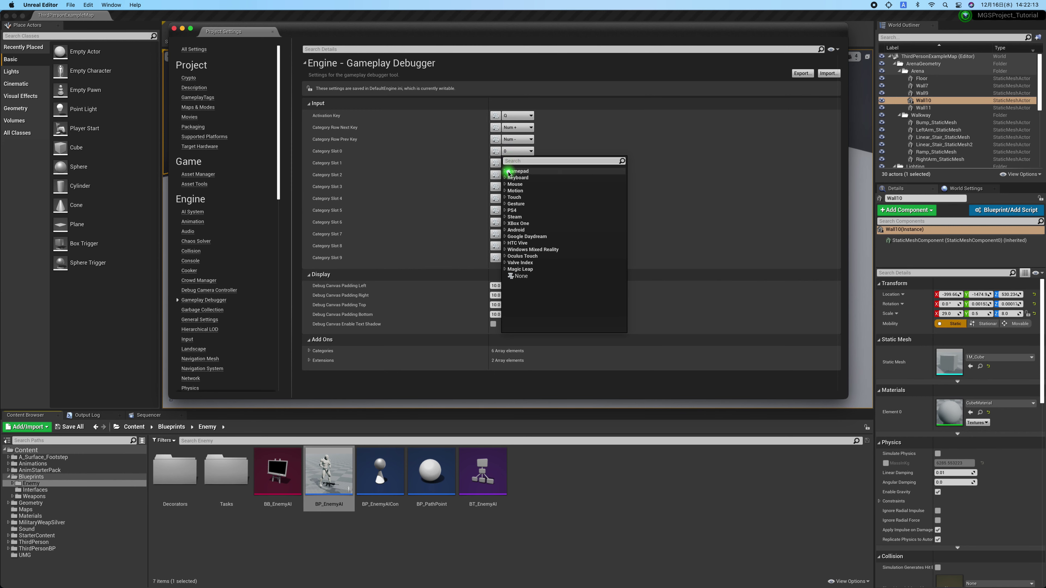
{"action": "type", "text": "0"}
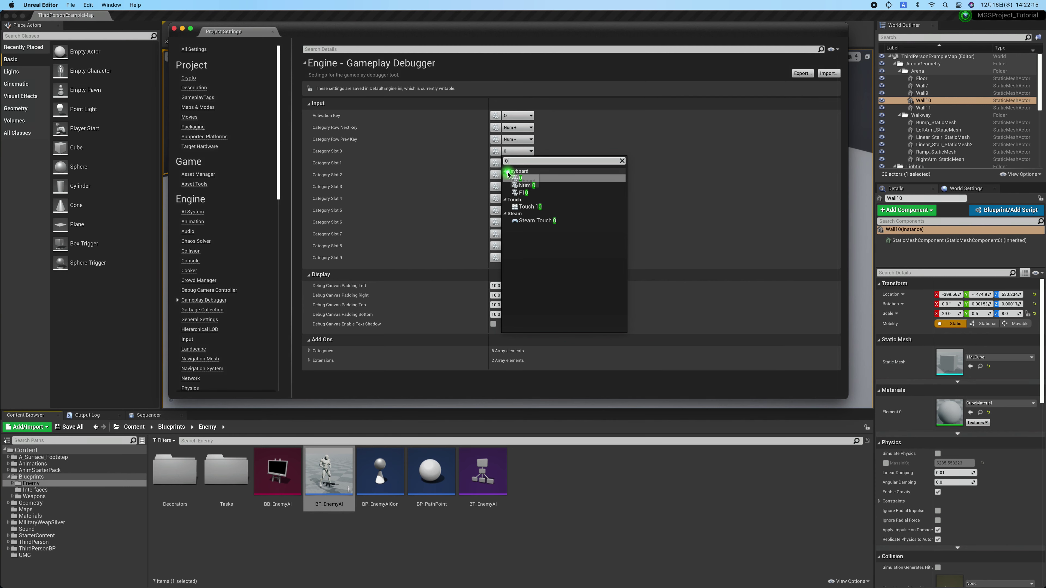
{"action": "left_click", "coordinate": [530, 178]}
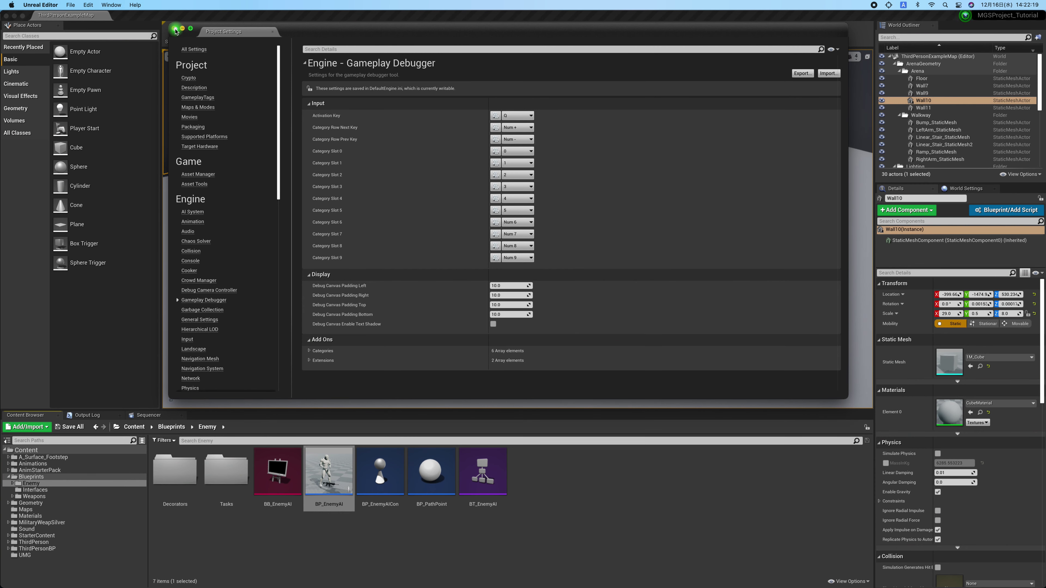
- Close Project Settings and open BP_EnemyAI from the Content Browser, showing its Perception graph section
{"action": "left_click", "coordinate": [175, 28]}
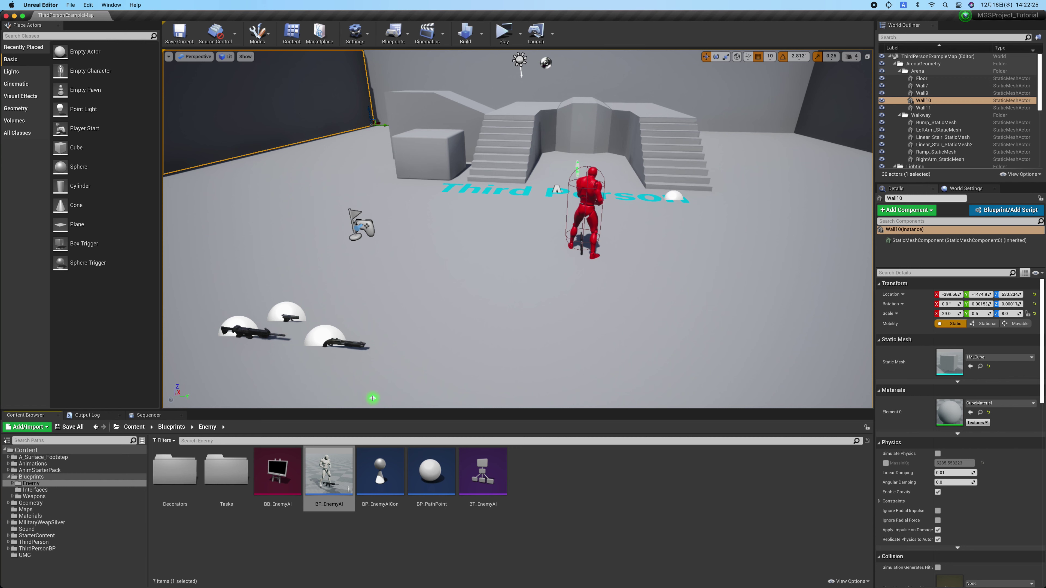
{"action": "double_click", "coordinate": [318, 461]}
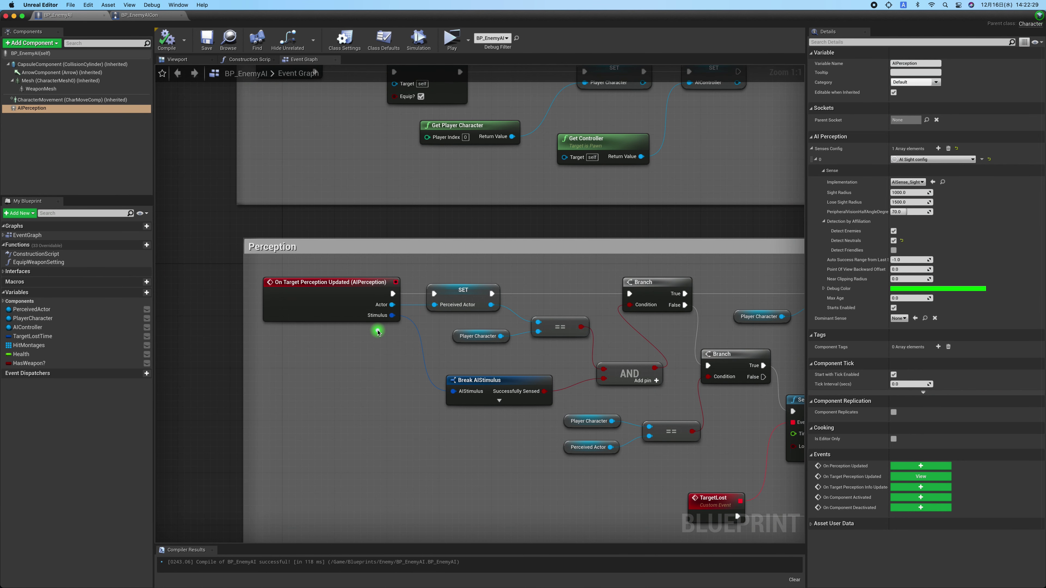
{"action": "scroll", "coordinate": [377, 332], "scroll_direction": "up", "scroll_amount": 4}
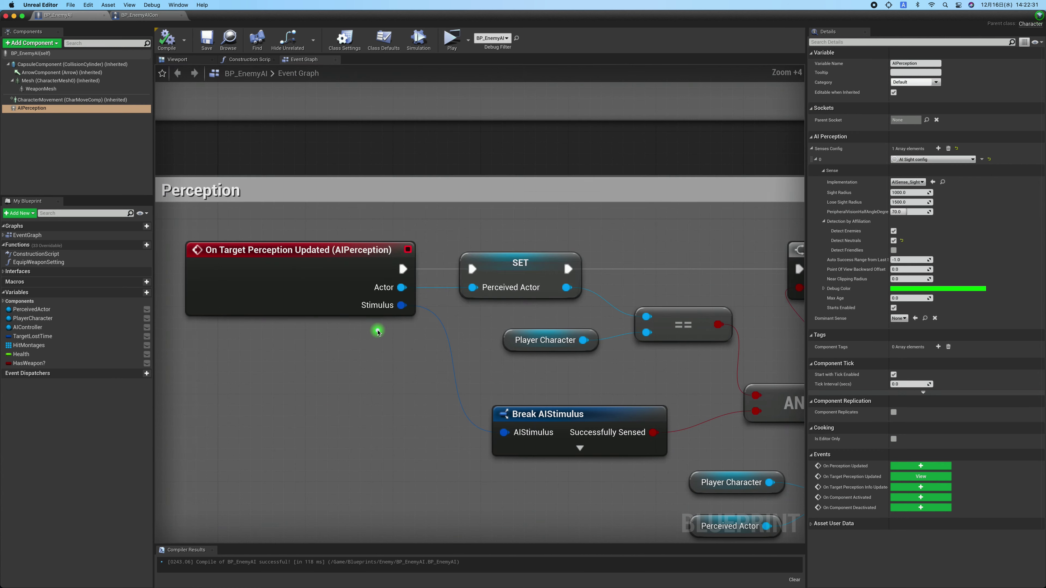
{"action": "left_click", "coordinate": [342, 252]}
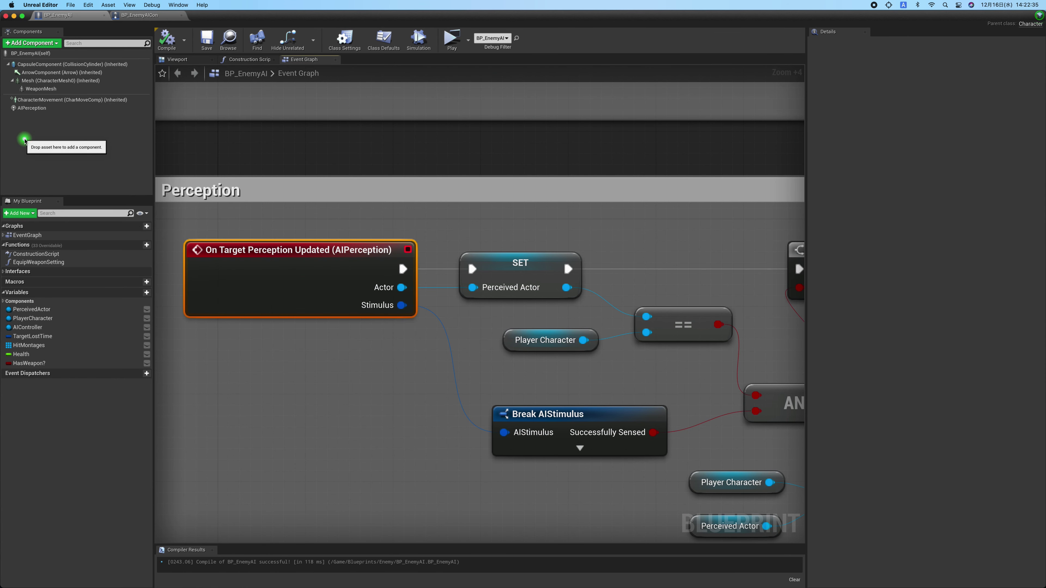
{"action": "left_click", "coordinate": [37, 108]}
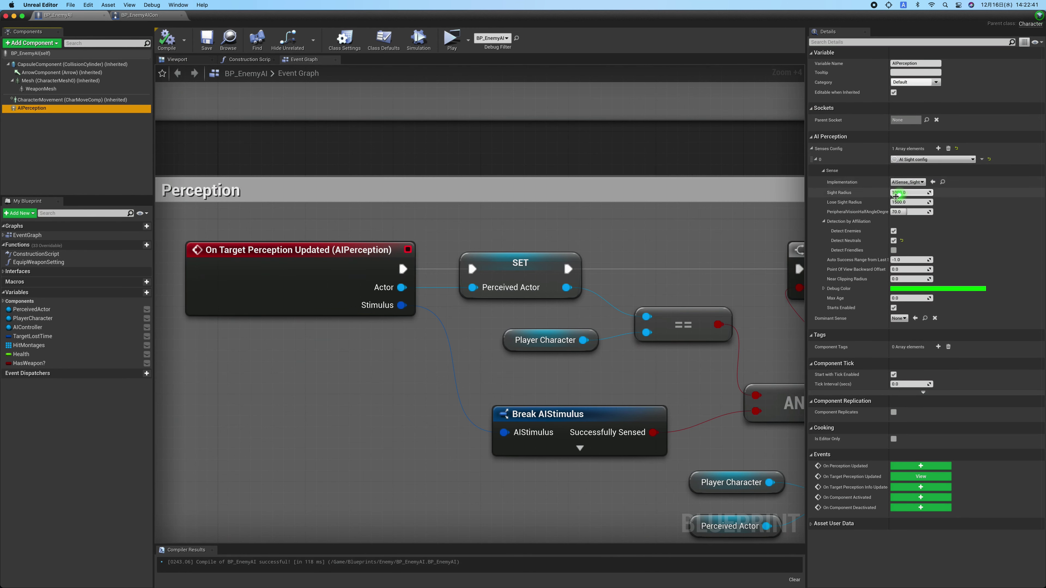
{"action": "left_click", "coordinate": [919, 192]}
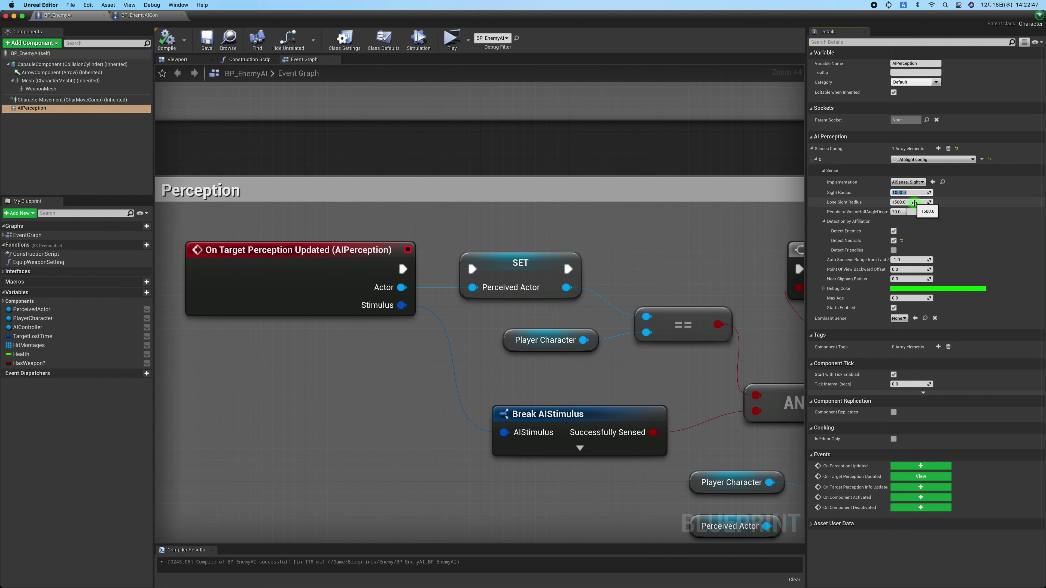
{"action": "left_click", "coordinate": [914, 202]}
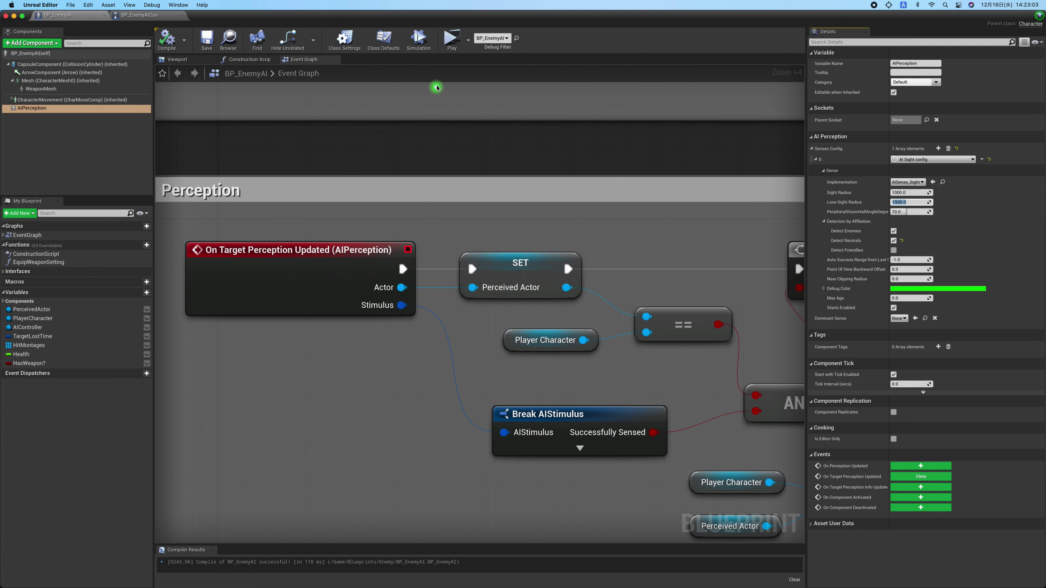
- Play the level in a new window and activate the gameplay debugger with Q
{"action": "left_click", "coordinate": [454, 37]}
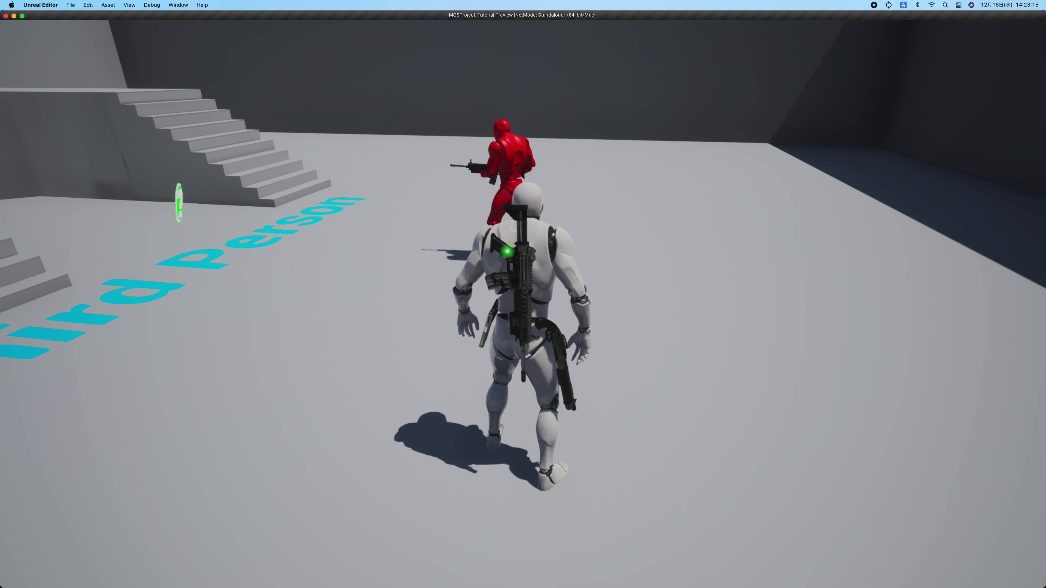
{"action": "key", "text": "q"}
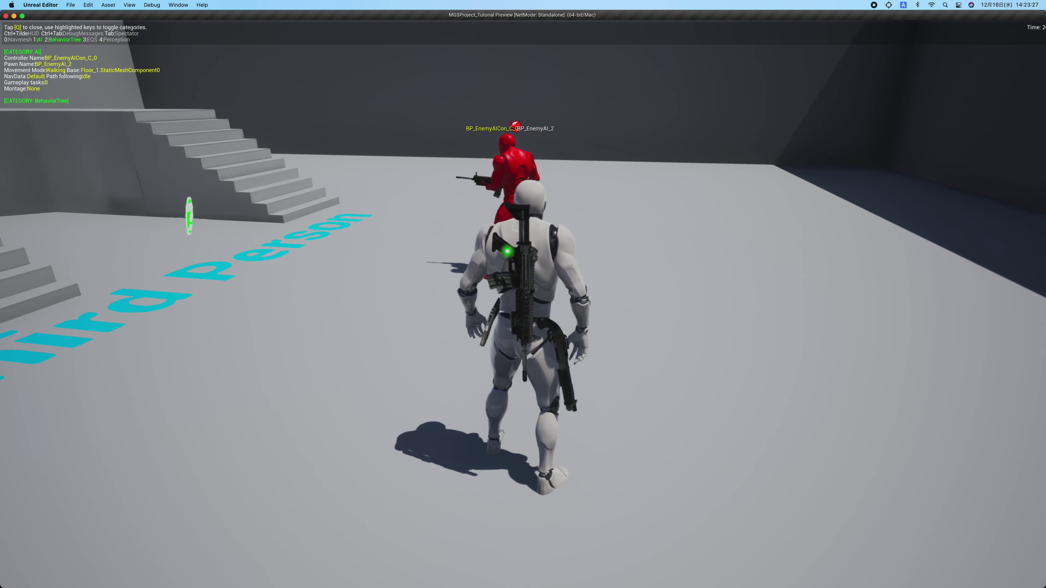
- Enable Perception (4), hide AI (1) and BehaviorTree (2), then walk the player into the enemy's view
{"action": "key", "text": "4"}
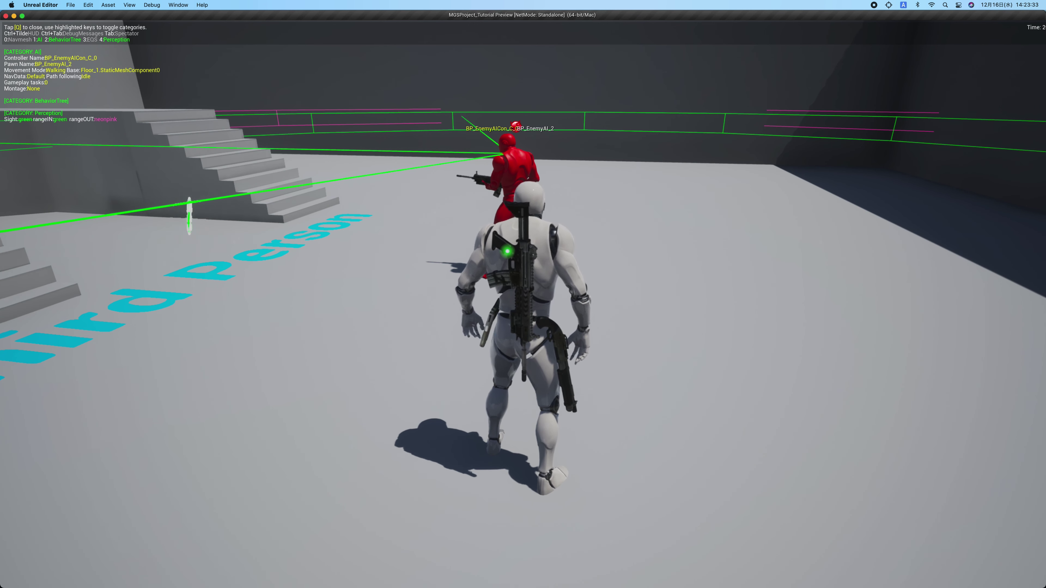
{"action": "key", "text": "1"}
{"action": "key", "text": "2"}
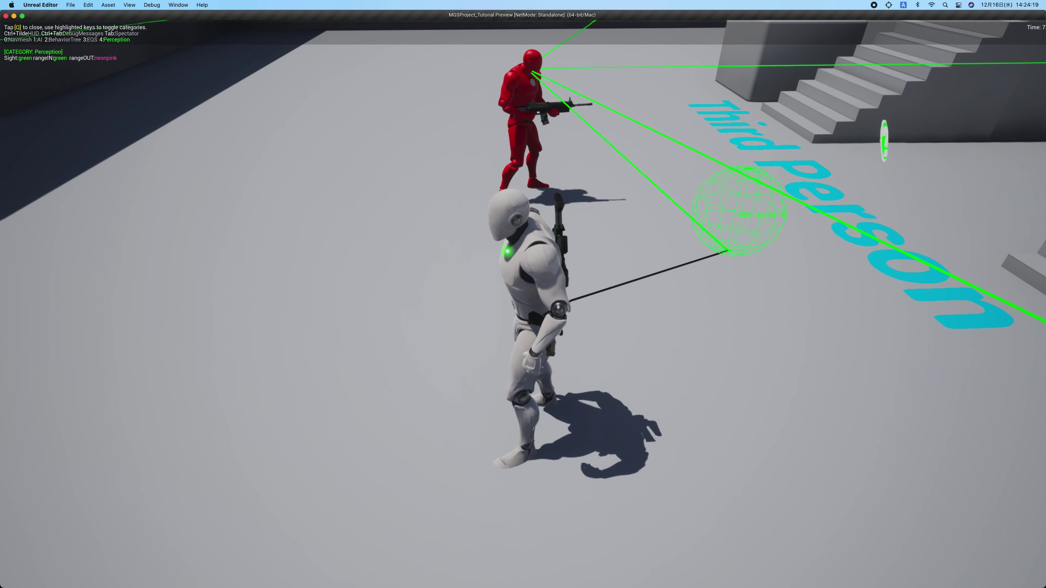
{"action": "key", "text": "d"}
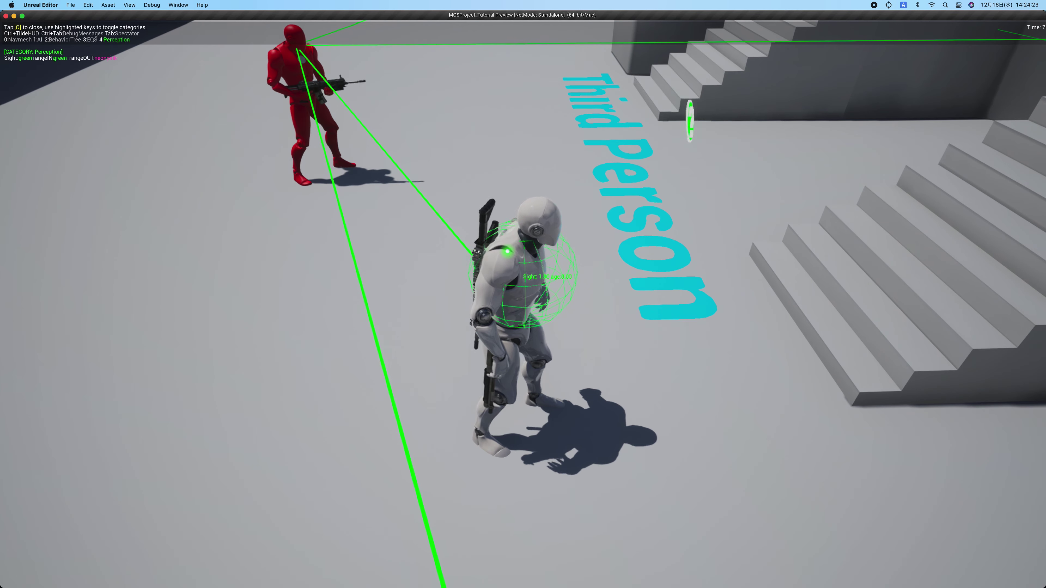
{"action": "key", "text": "w"}
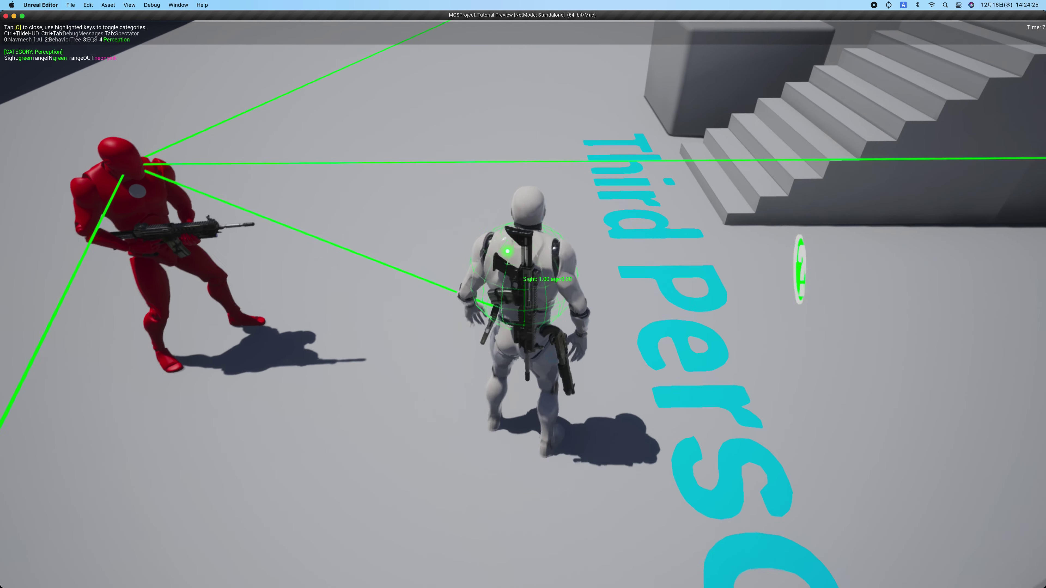
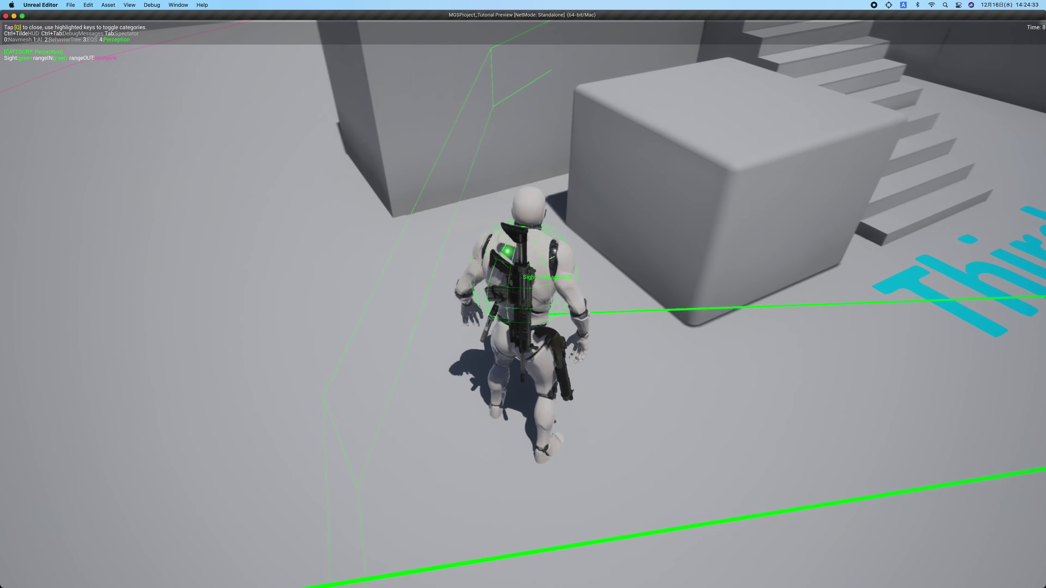
- Run the character left and forward around the green sphere, facing the walls and red enemy
{"action": "key", "text": "a"}
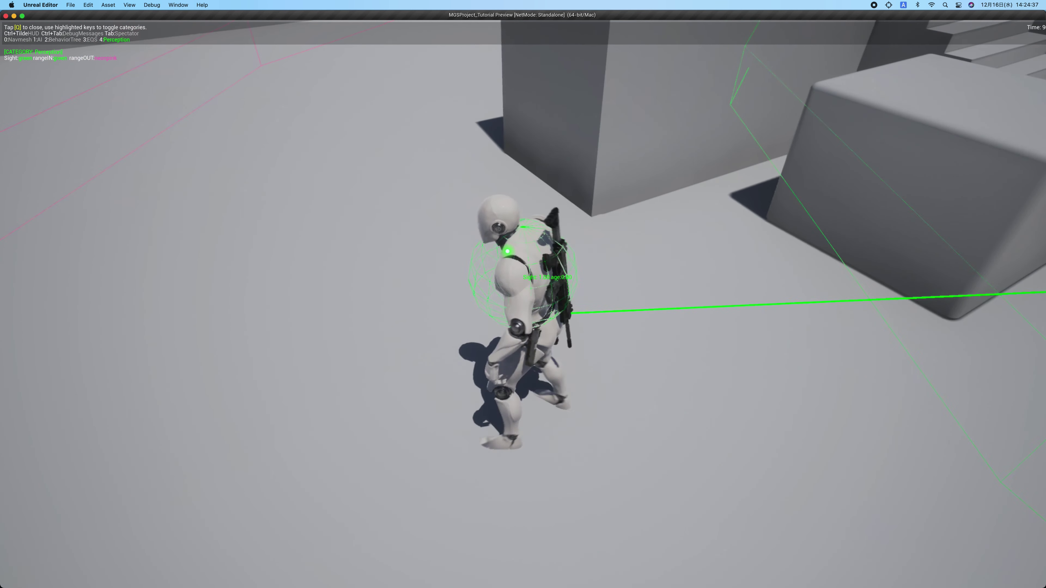
{"action": "key", "text": "a"}
{"action": "key", "text": "w"}
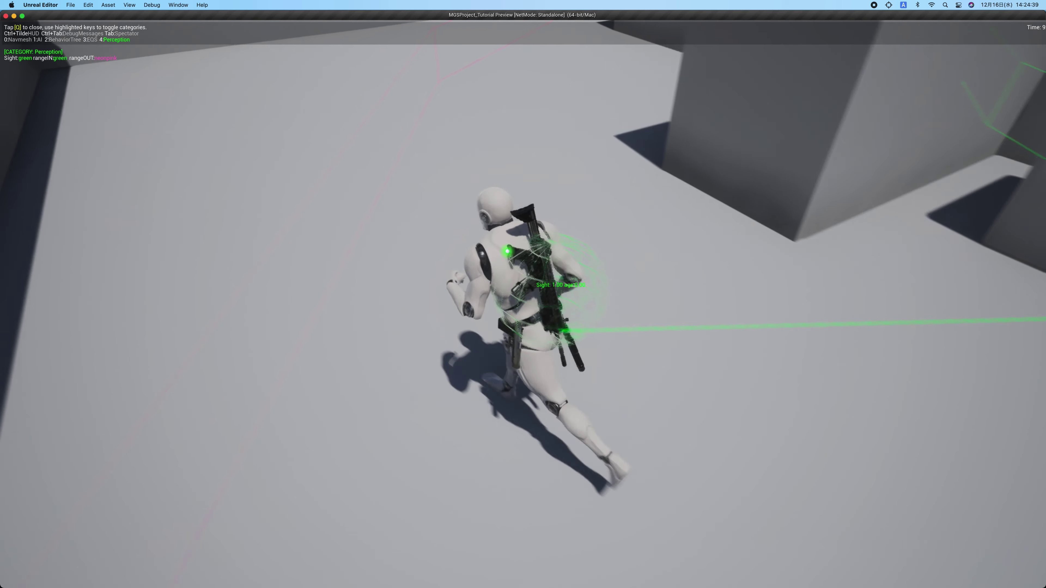
{"action": "key", "text": "a"}
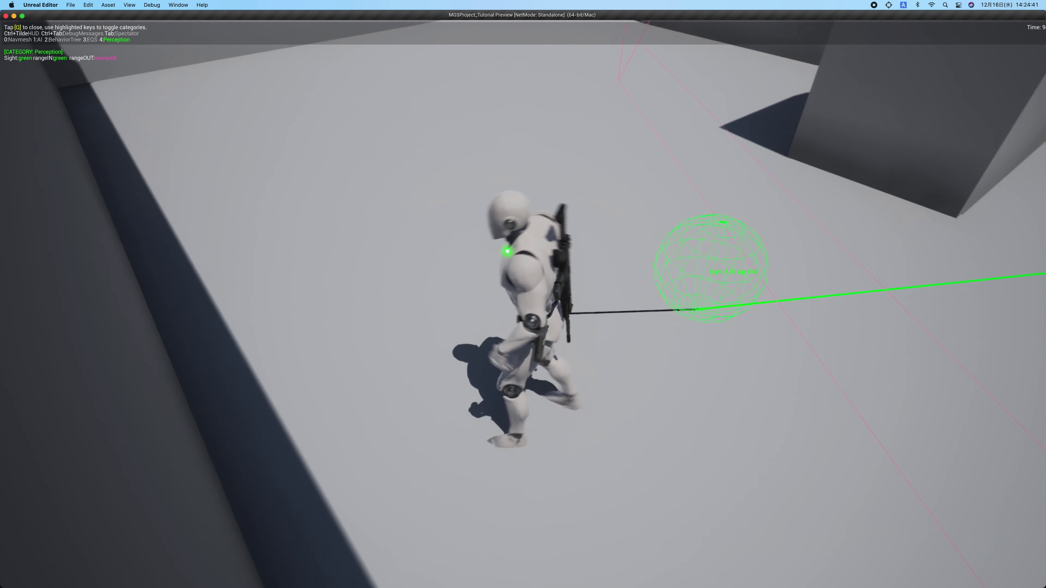
{"action": "key", "text": "w"}
{"action": "key", "text": "d"}
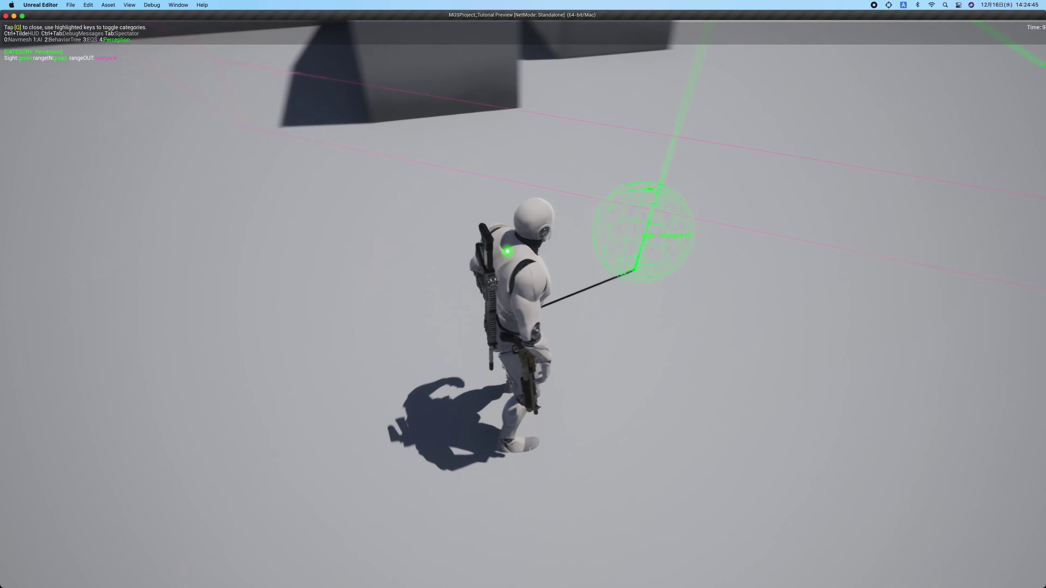
{"action": "key", "text": "w"}
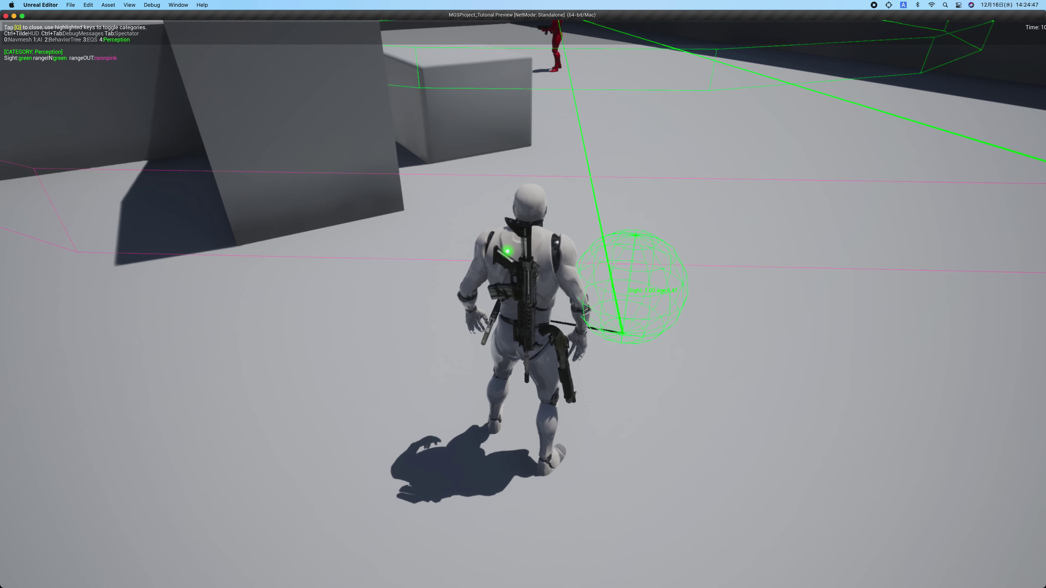
{"action": "key", "text": "w"}
- Face the green sphere, then switch to a spectator camera pulled back over the arena
{"action": "key", "text": "s"}
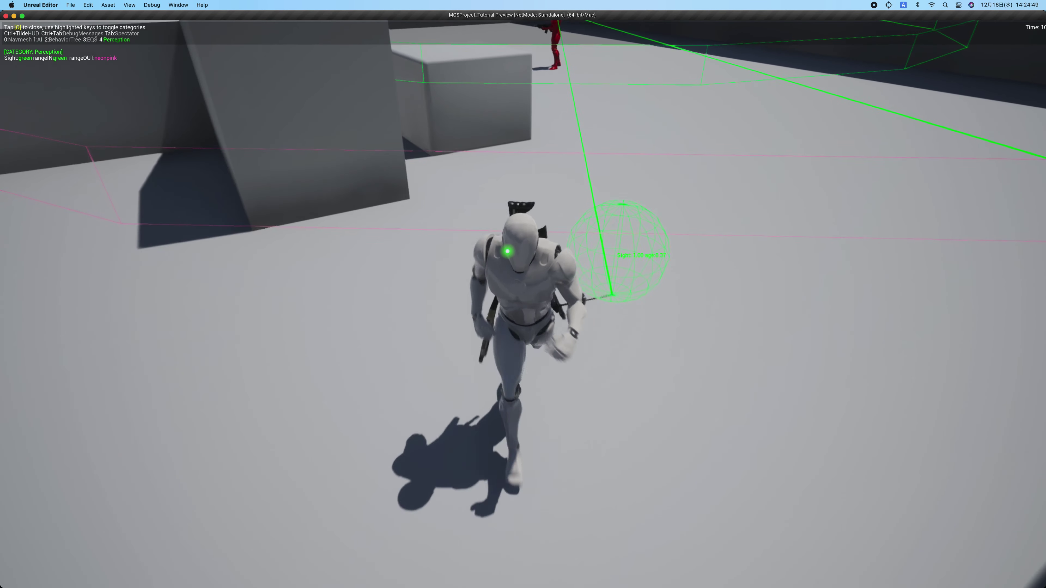
{"action": "key", "text": "Tab"}
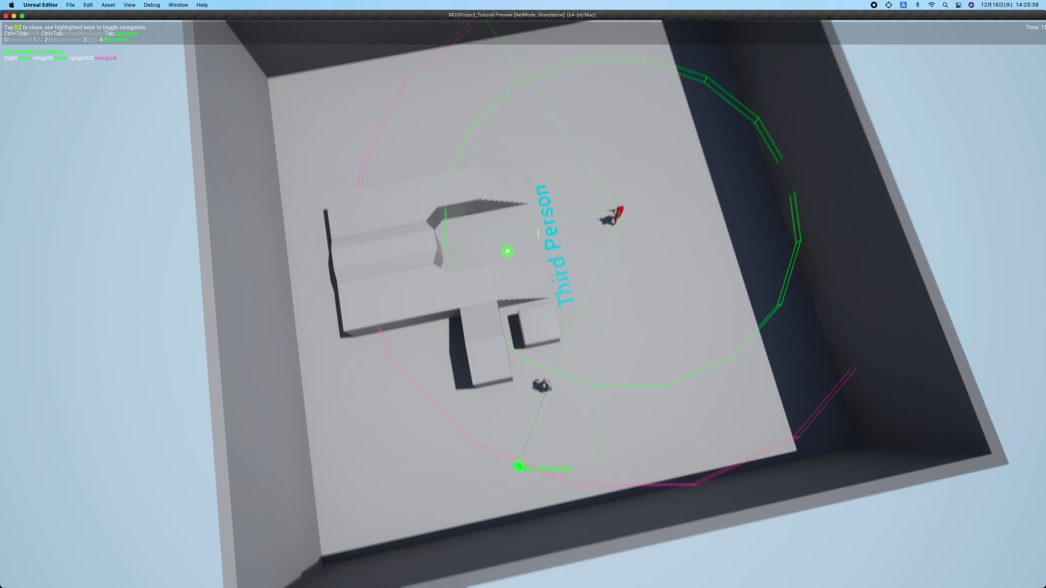
{"action": "key", "text": "s"}
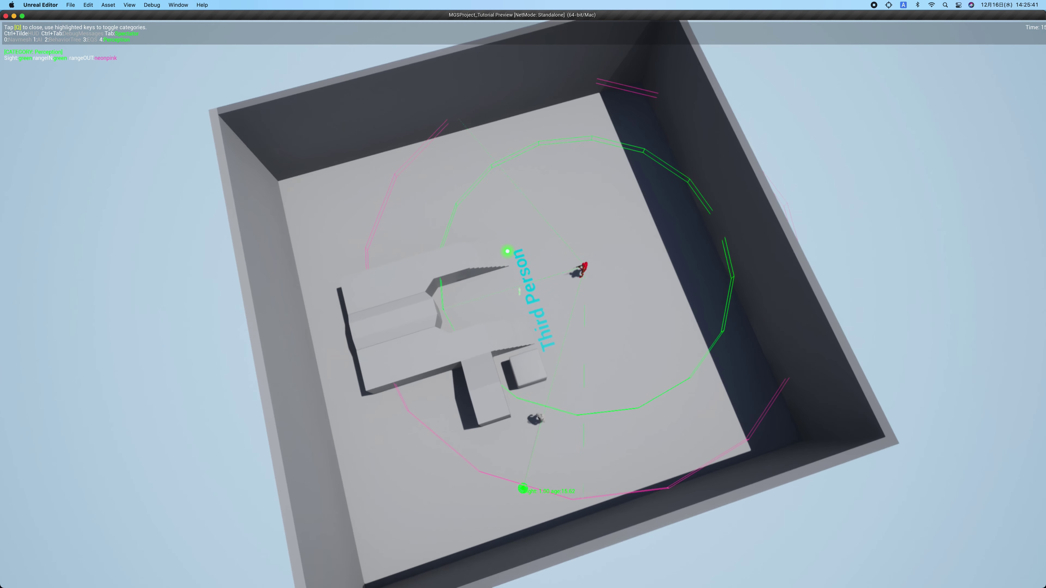